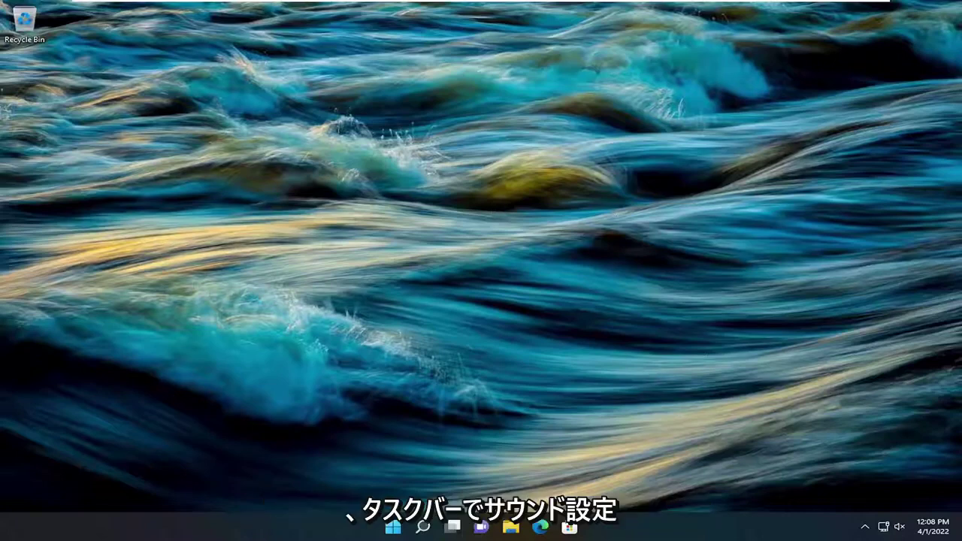
Unmute the volume, test it from 71 down to 11, then return it to zero
click(901, 529)
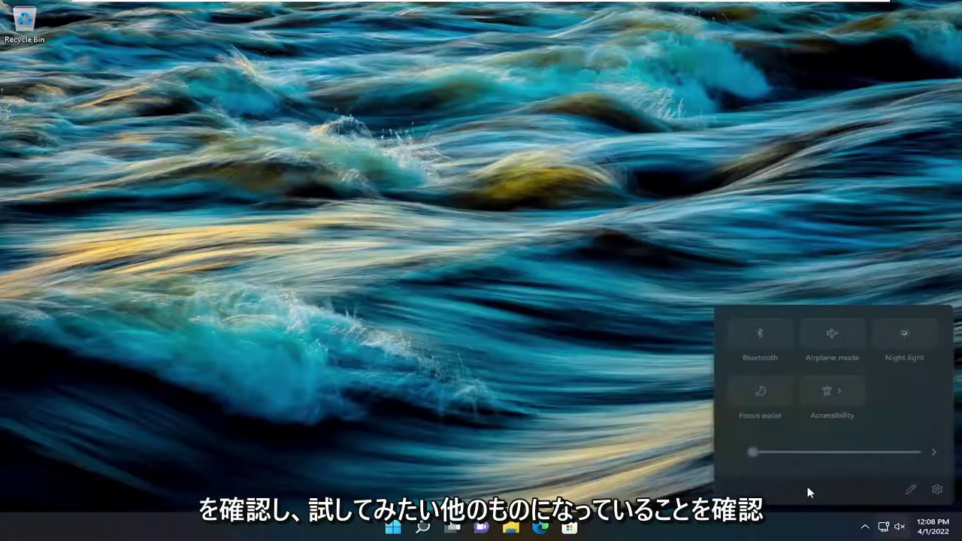
click(868, 454)
drag(868, 453, 733, 454)
click(525, 371)
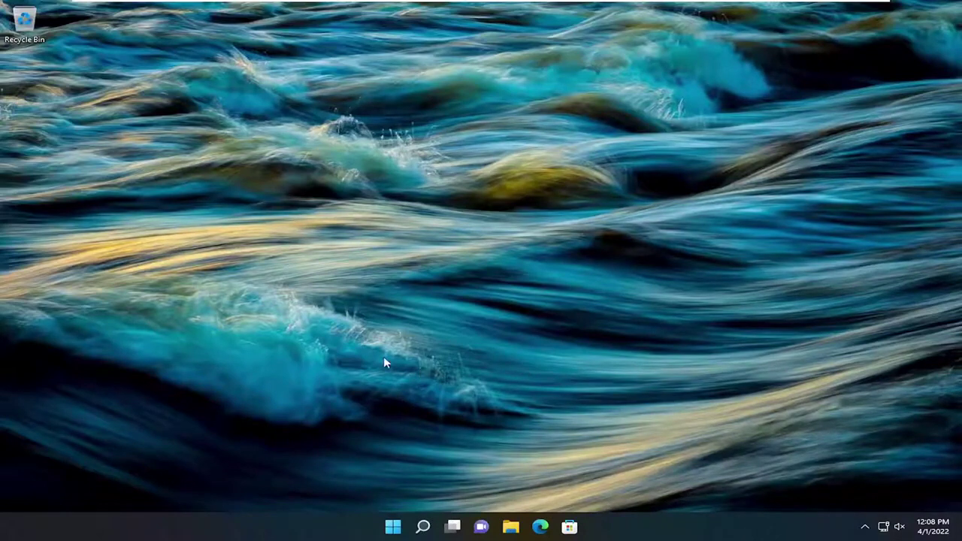
Search 'troubleshoot' and go to the Other troubleshooters list in Troubleshoot settings
click(423, 527)
text(troubleshoot)
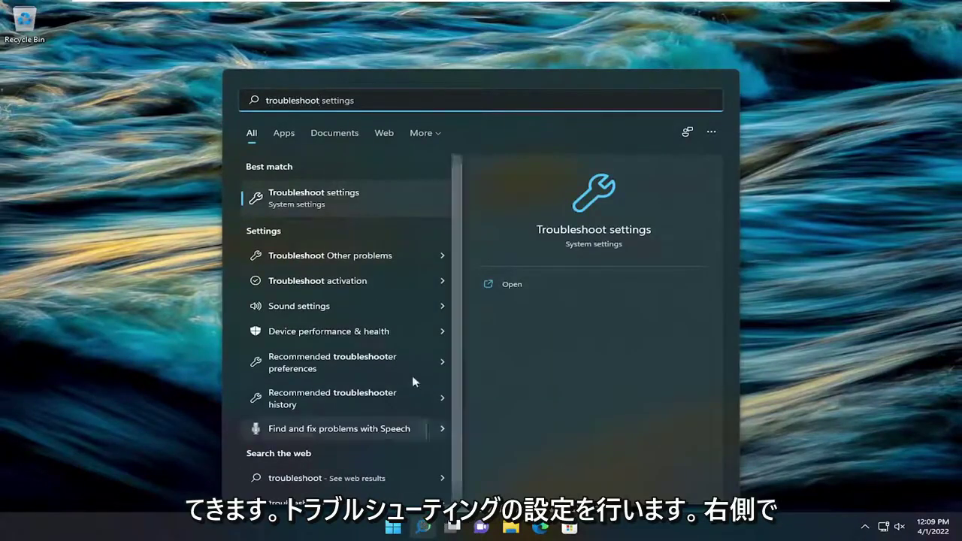
click(300, 195)
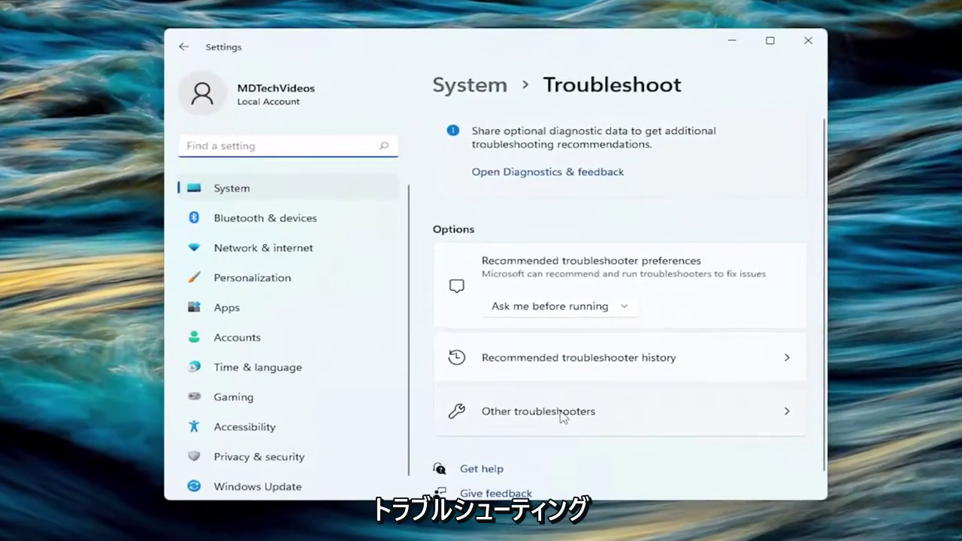
click(562, 418)
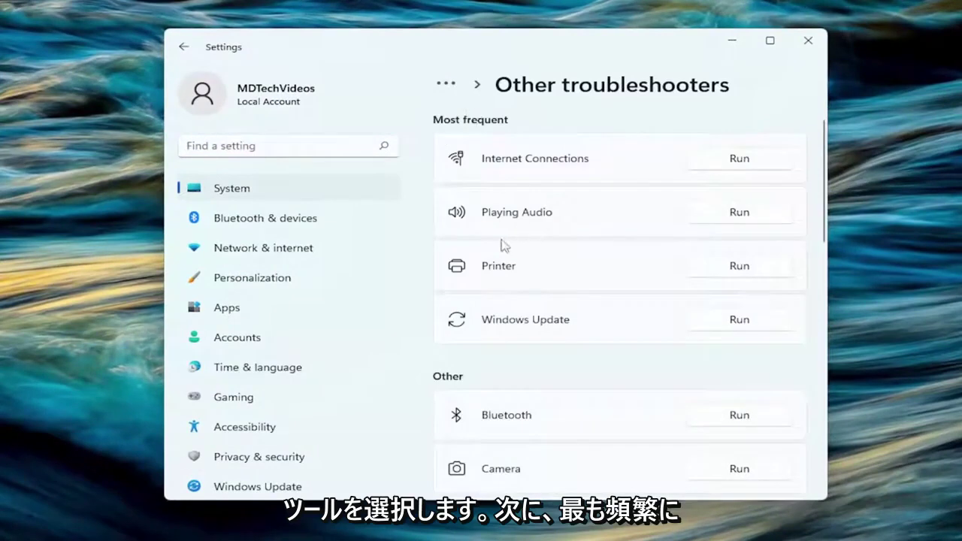
Run the Playing Audio troubleshooter through to its results, checking the speakers' enhancements along the way
click(741, 215)
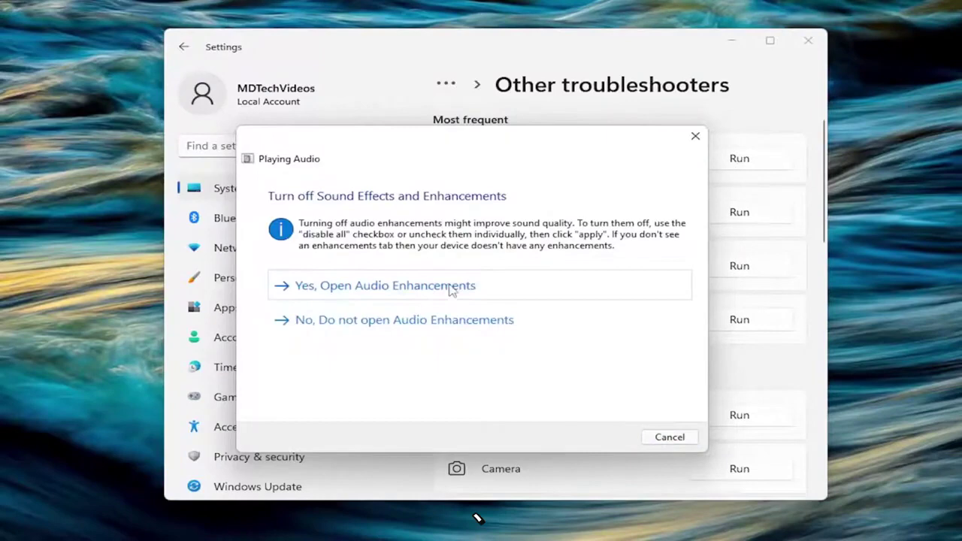
click(440, 287)
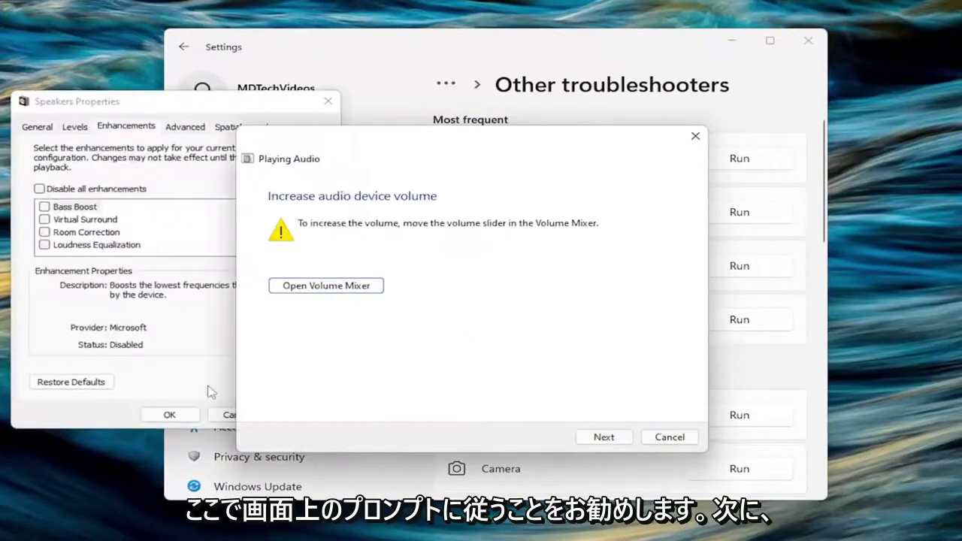
click(169, 415)
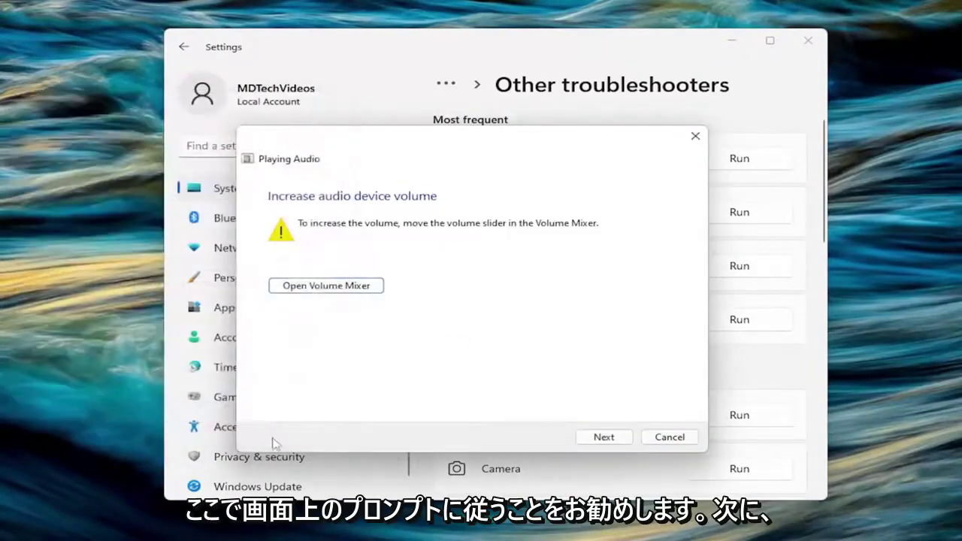
click(603, 438)
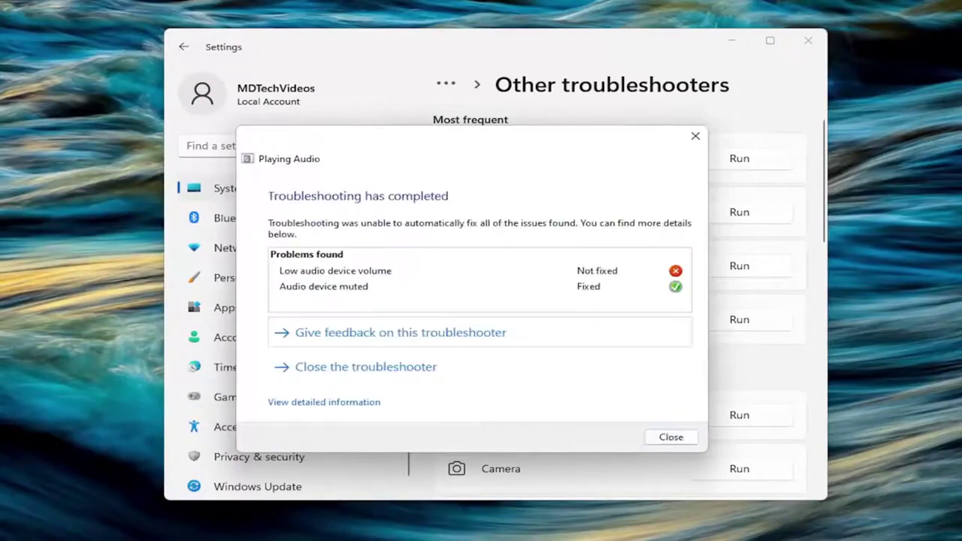
click(651, 439)
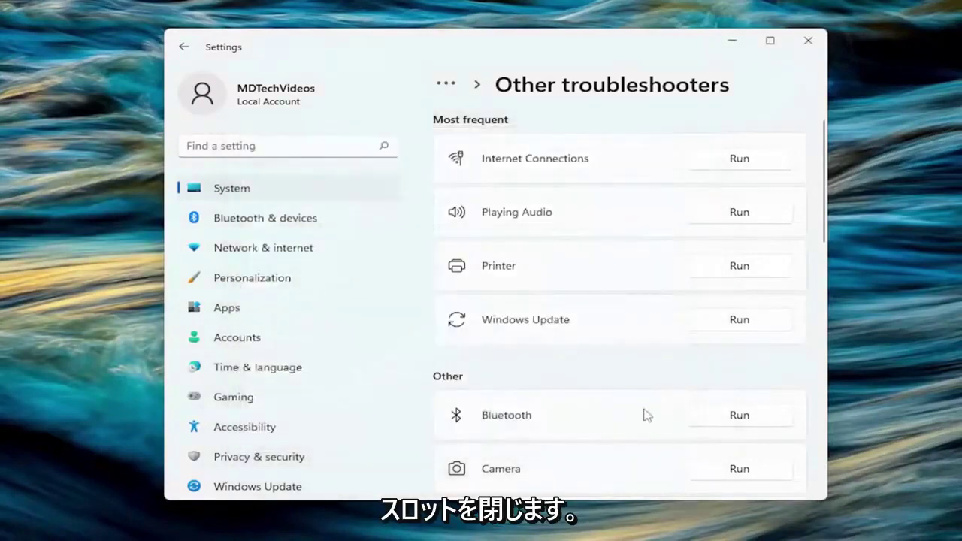
Run the Recording Audio troubleshooter, which finds no problem, then close Windows Settings
scroll(638, 354, down, 1)
scroll(635, 347, down, 2)
scroll(522, 251, down, 3)
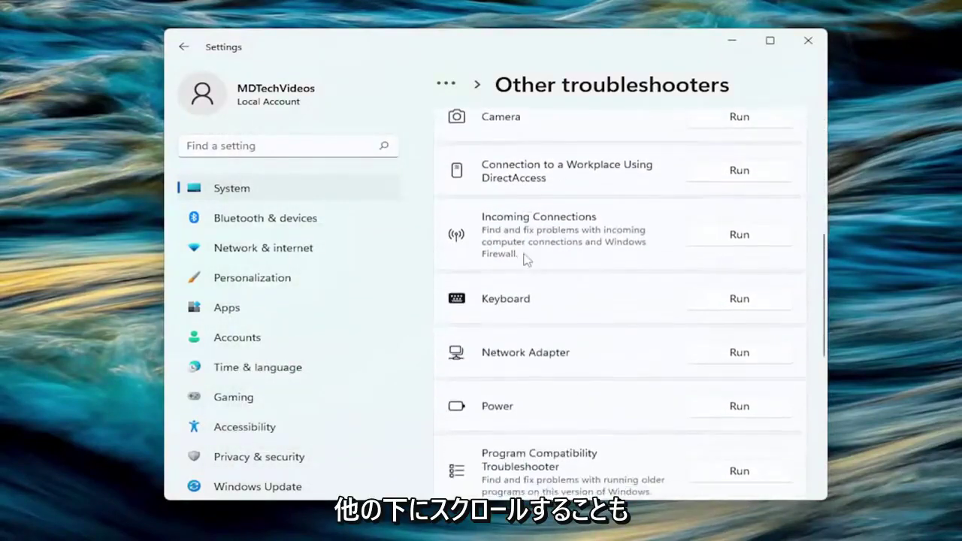
scroll(526, 265, down, 2)
scroll(526, 265, down, 3)
scroll(526, 265, down, 2)
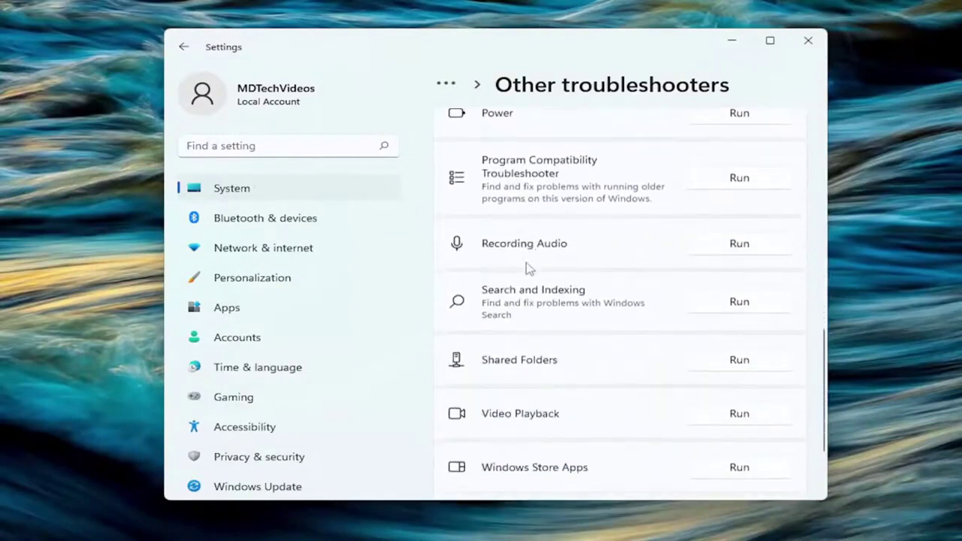
scroll(526, 264, up, 1)
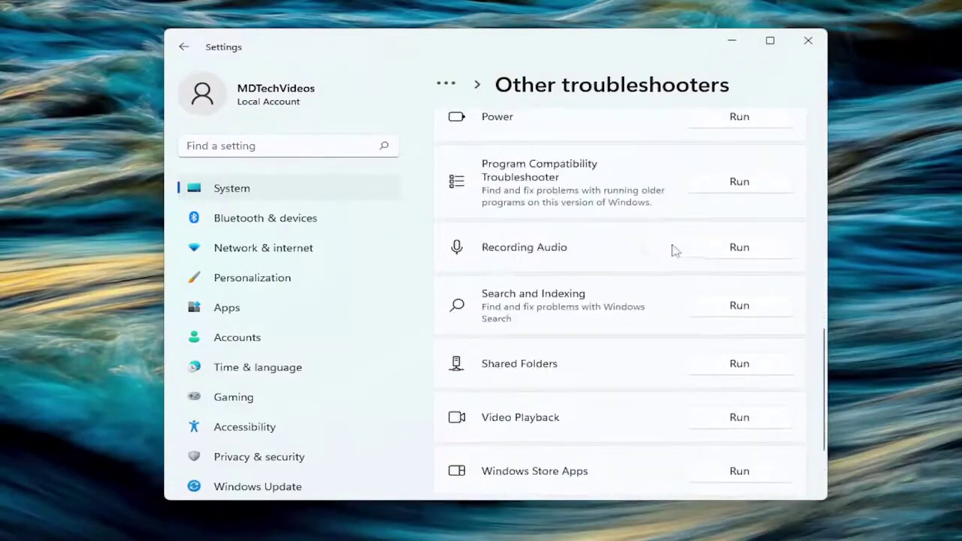
click(749, 256)
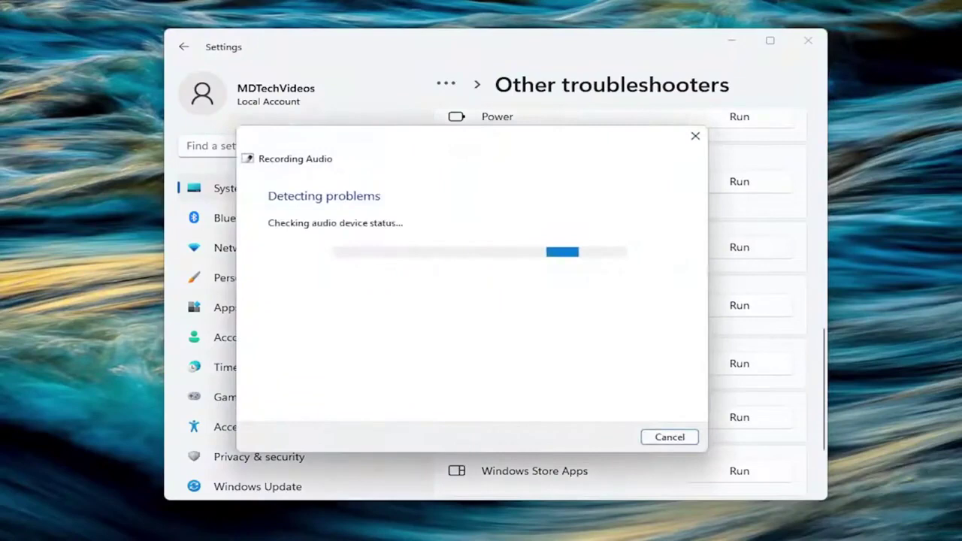
click(670, 436)
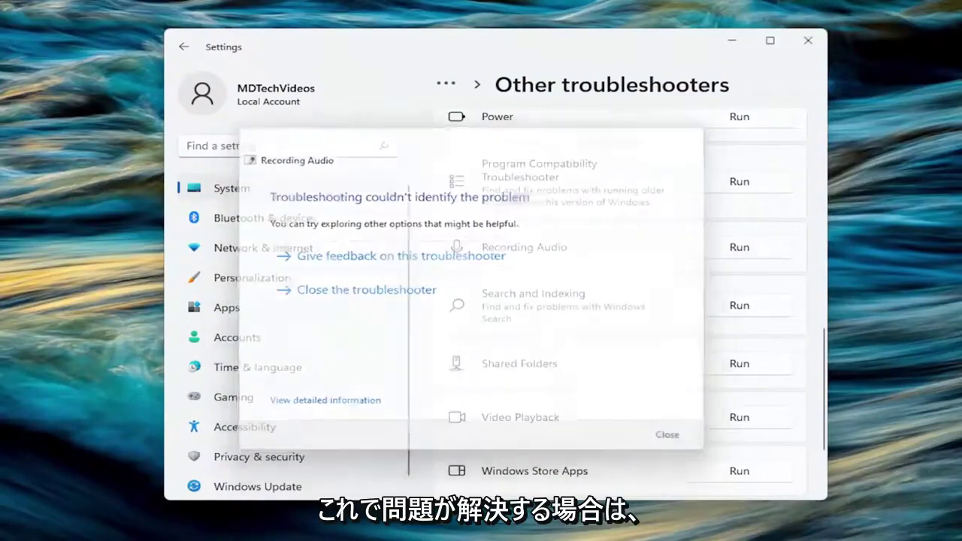
click(803, 40)
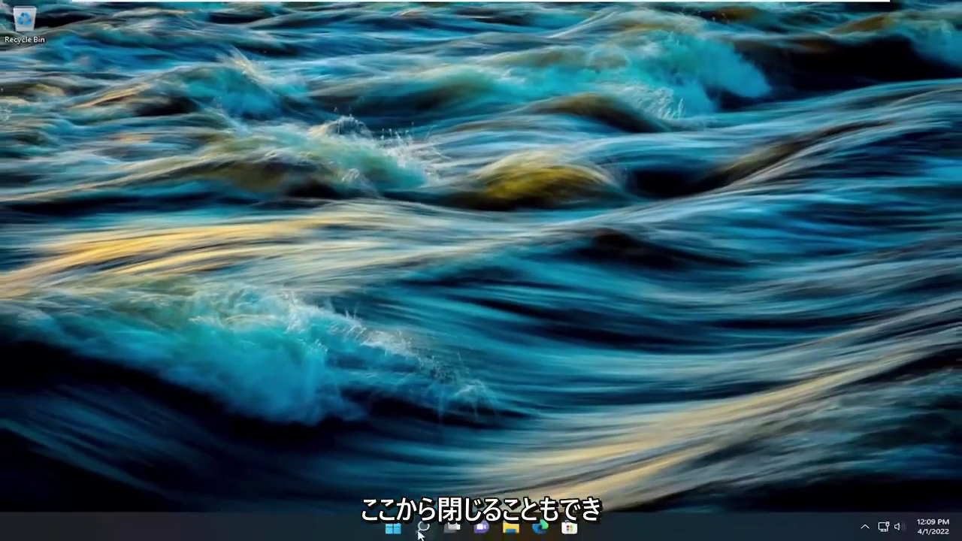
Find and launch Device Manager through Windows search
click(422, 526)
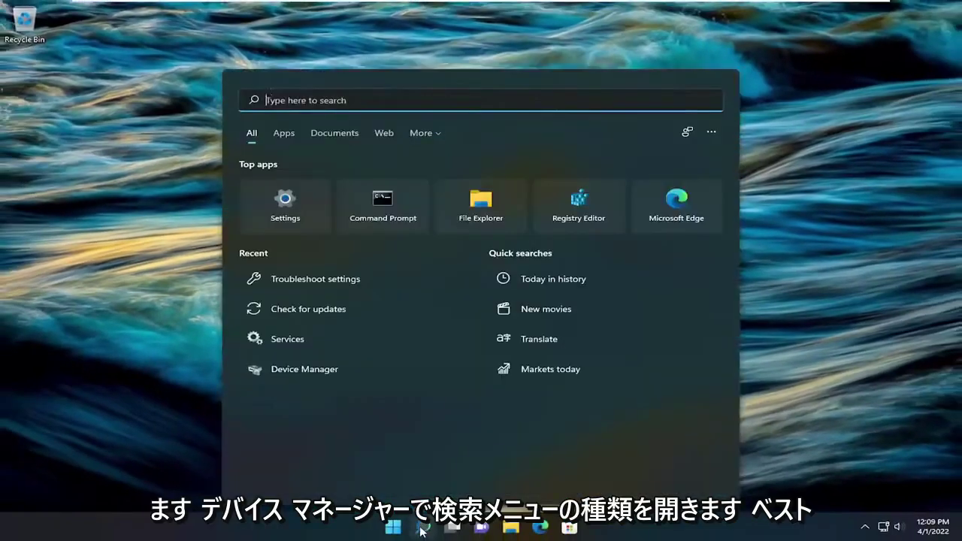
text(device manager)
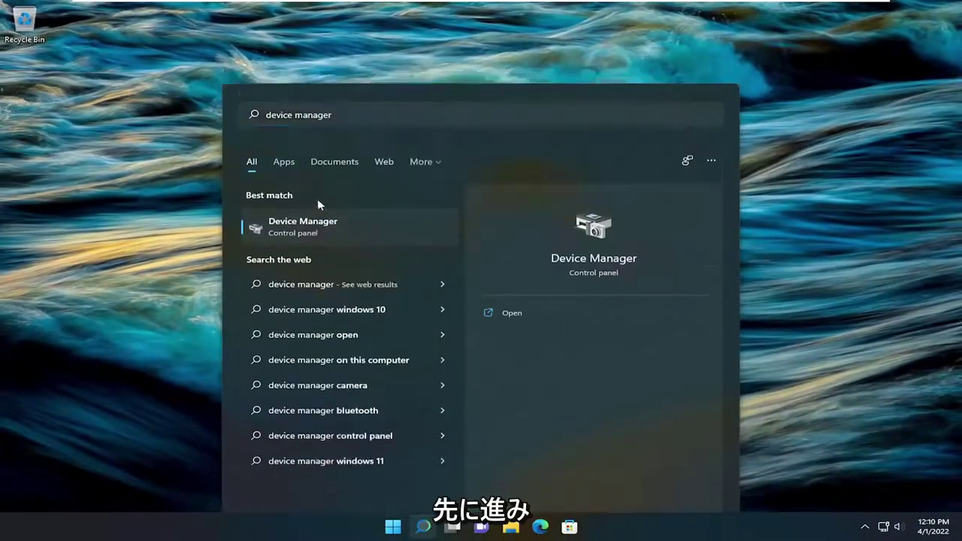
click(317, 198)
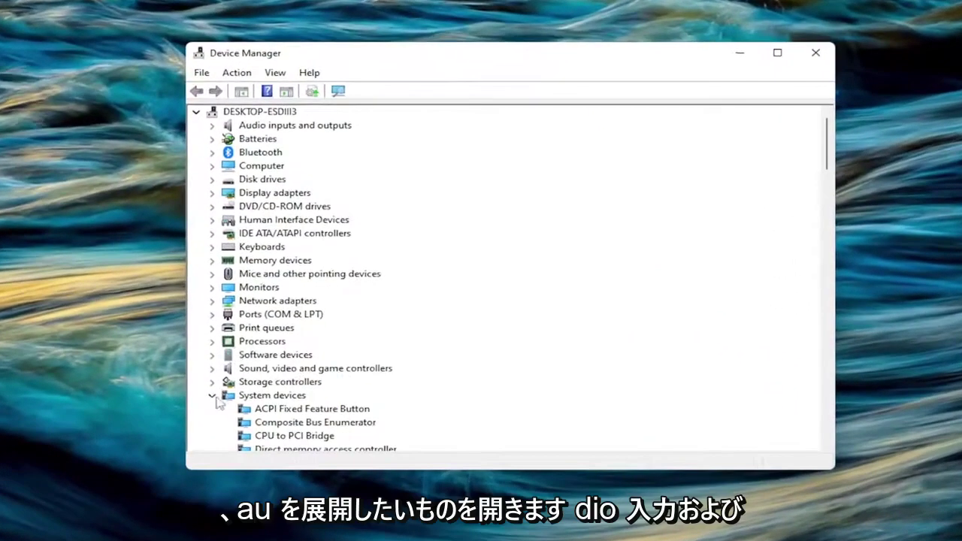
Expand Audio inputs and outputs and start Update driver for the Speakers
click(212, 395)
click(282, 126)
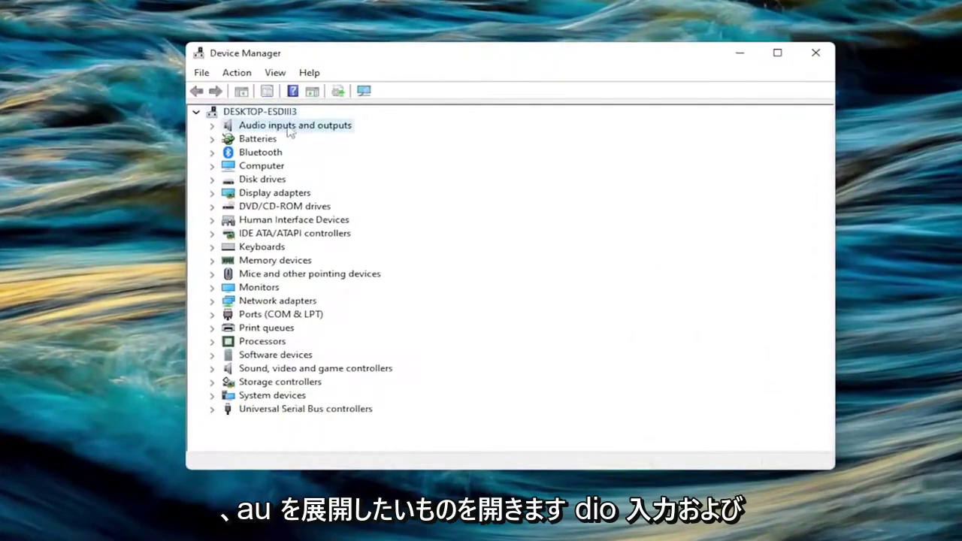
double_click(296, 128)
click(289, 153)
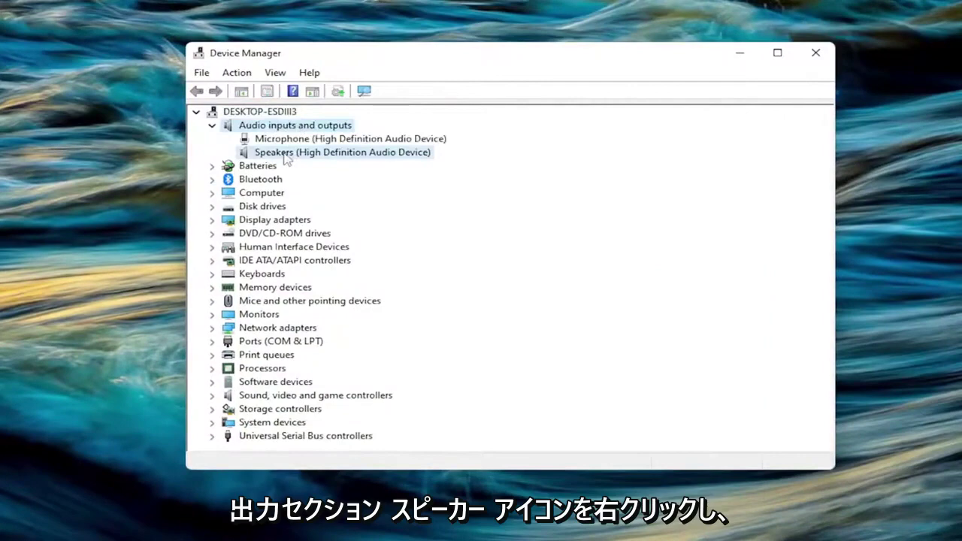
right_click(288, 157)
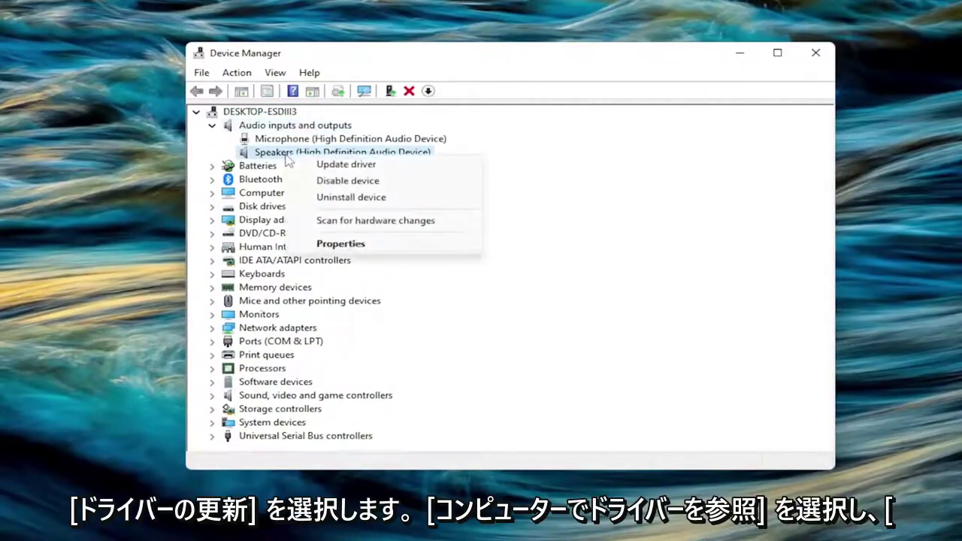
click(334, 167)
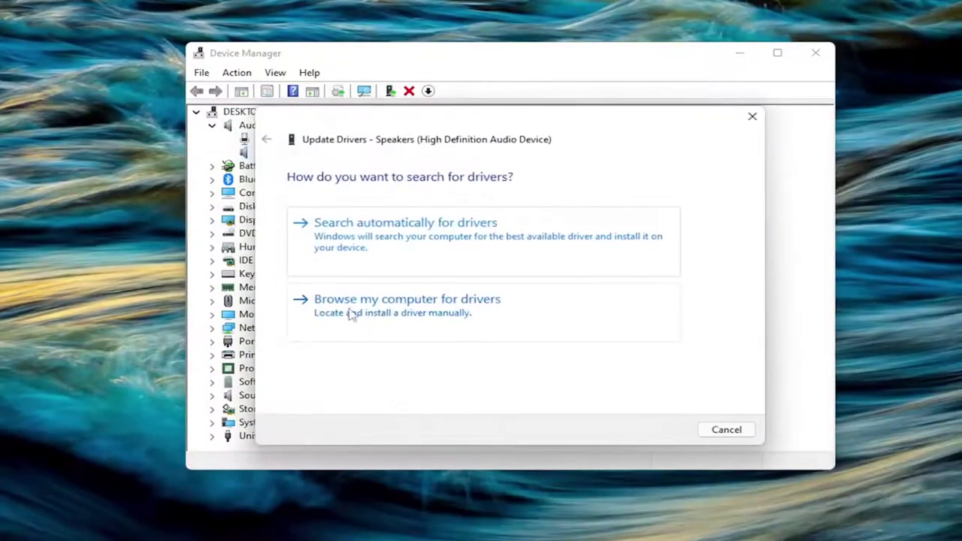
Manually install the Audio Endpoint driver for the Speakers, then close Device Manager
click(394, 312)
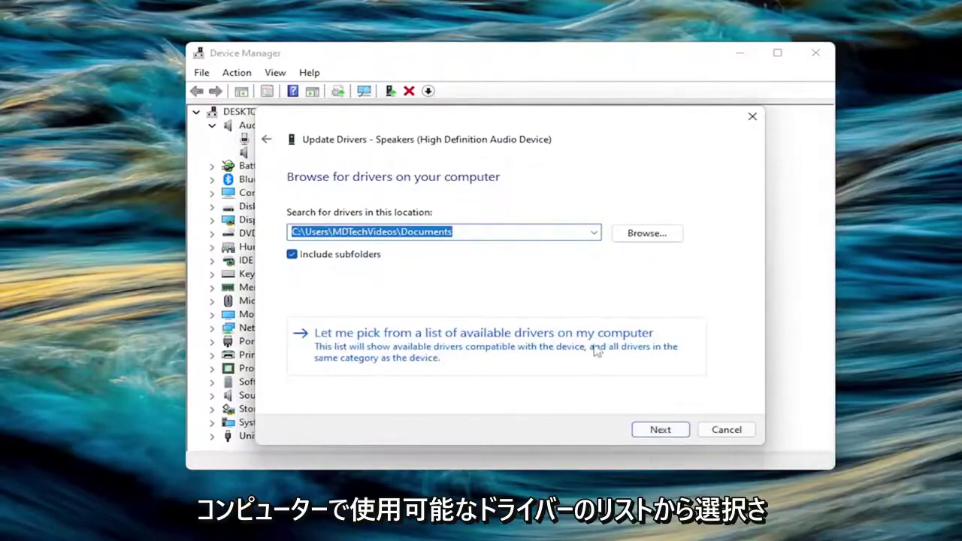
click(514, 355)
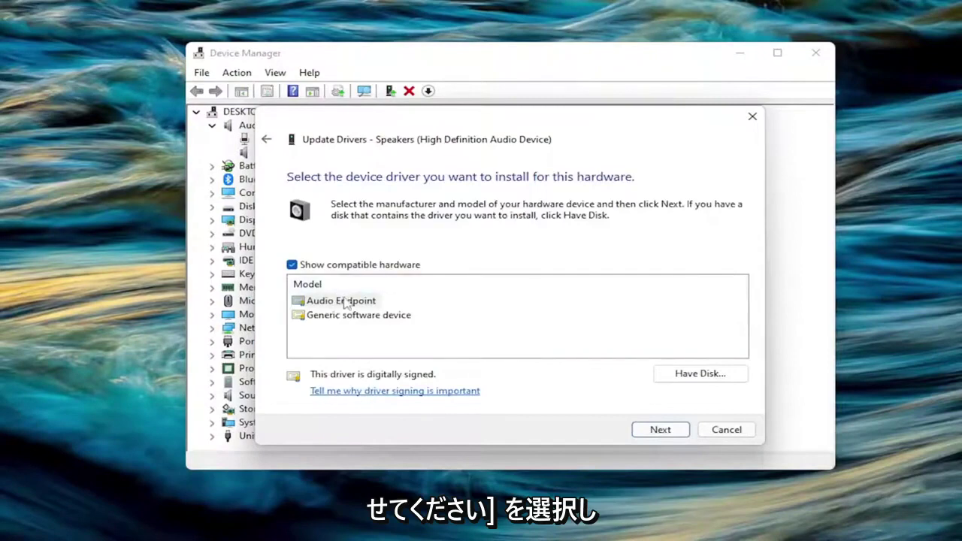
click(345, 302)
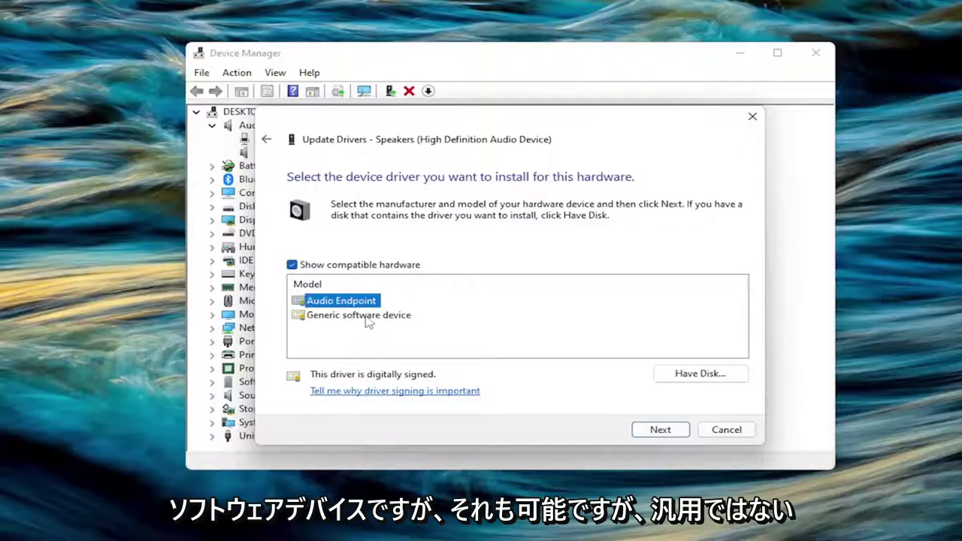
click(362, 317)
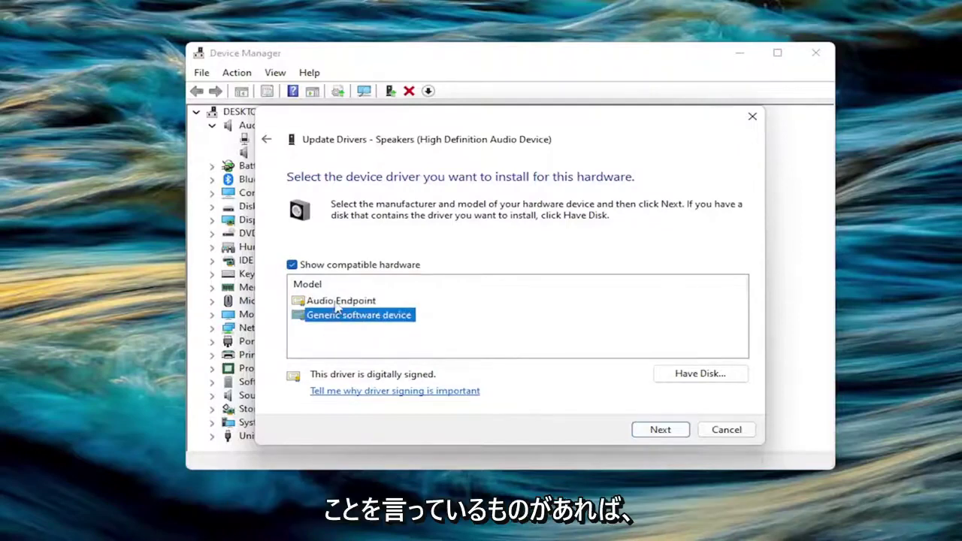
click(337, 302)
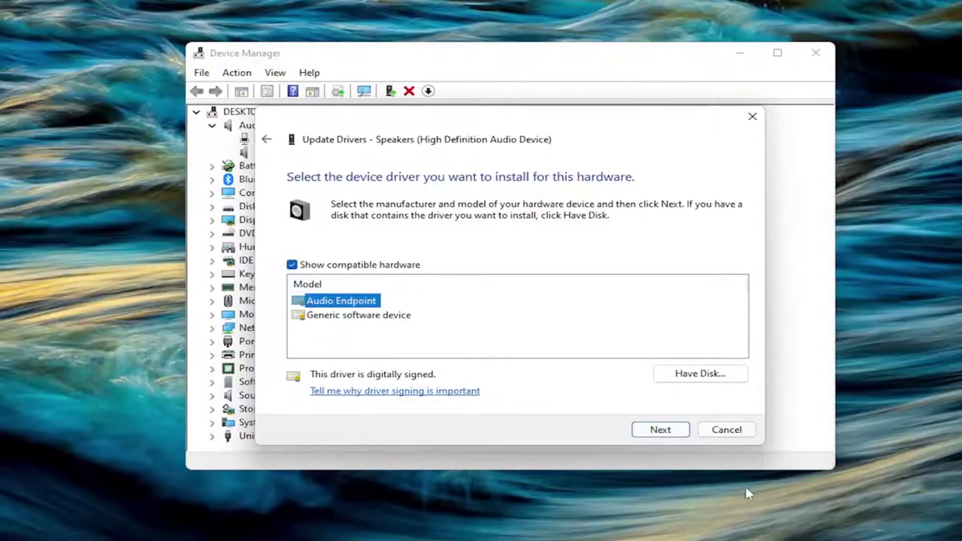
click(657, 428)
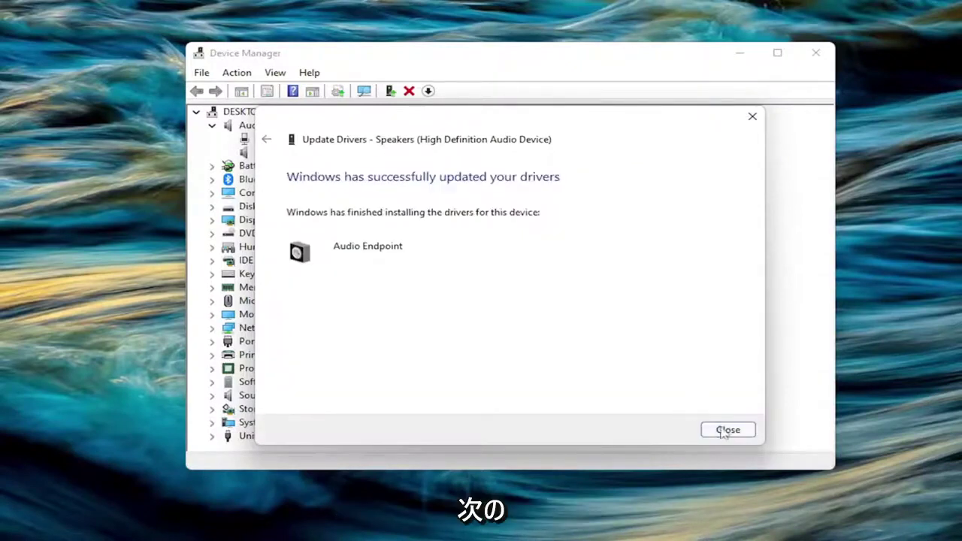
click(728, 429)
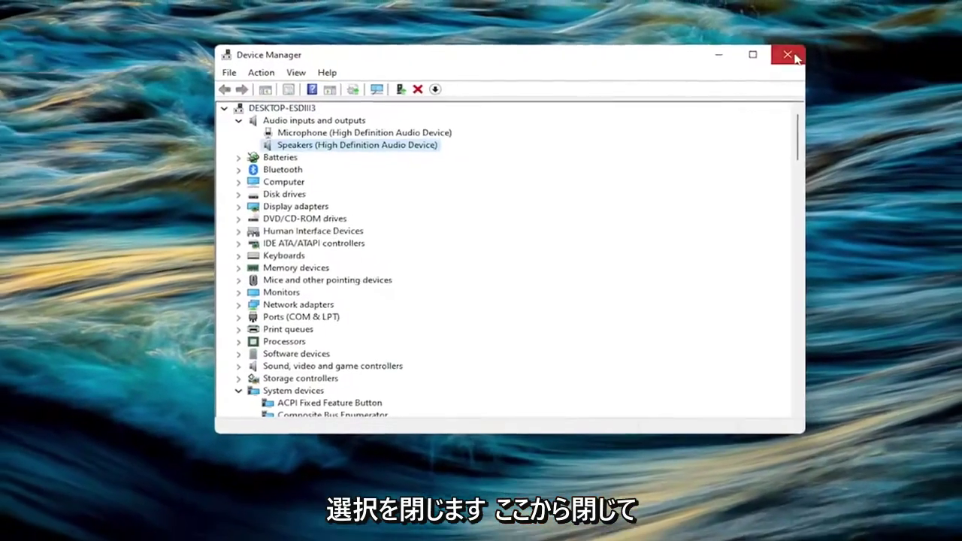
click(815, 52)
right_click(392, 527)
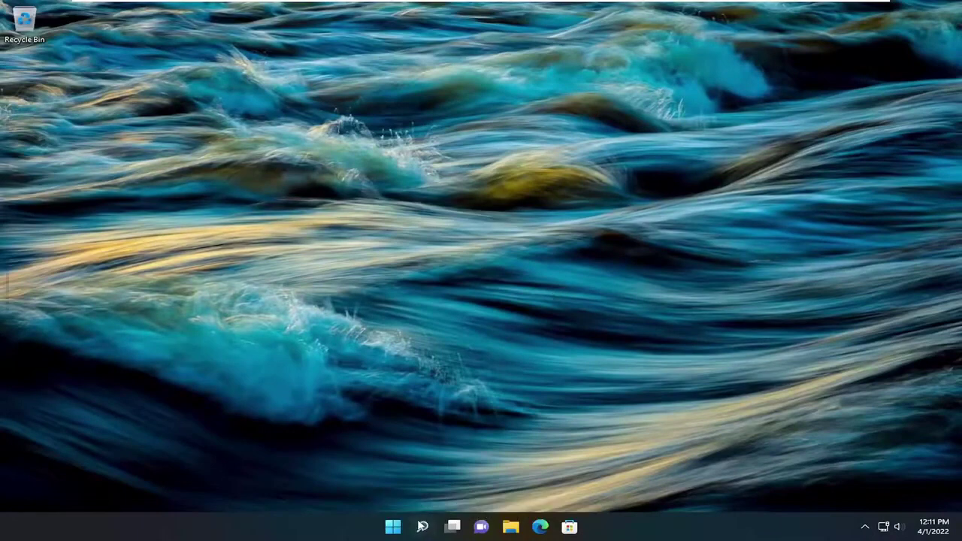
Open Control Panel through Windows search with 'control panel'
click(422, 526)
text(control p)
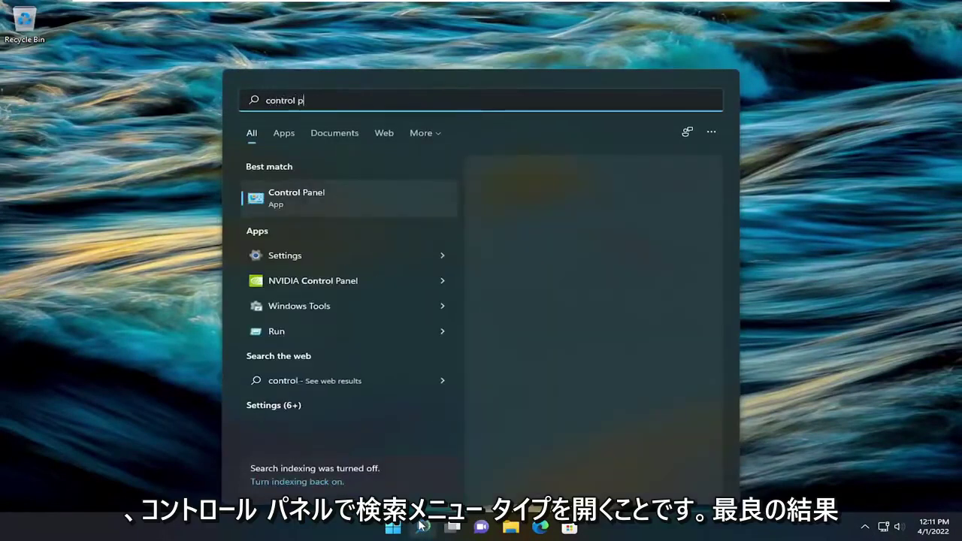
text(anel)
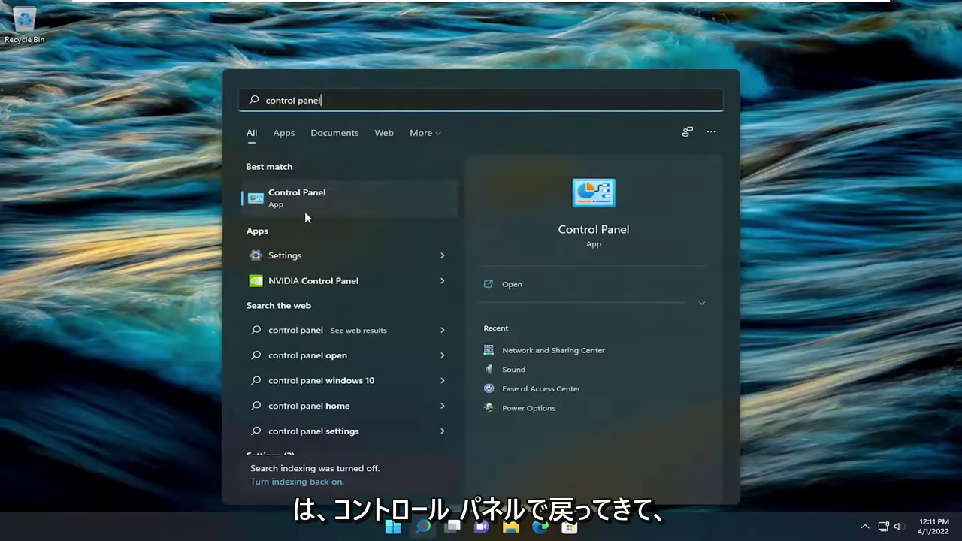
click(286, 201)
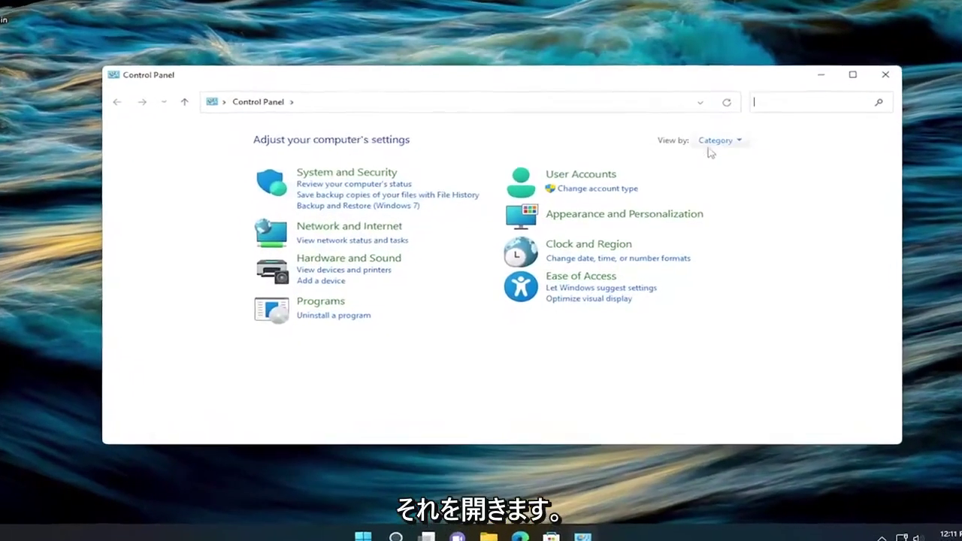
Switch Control Panel to Large icons, open Sound, and select the Speakers device
click(714, 141)
click(742, 164)
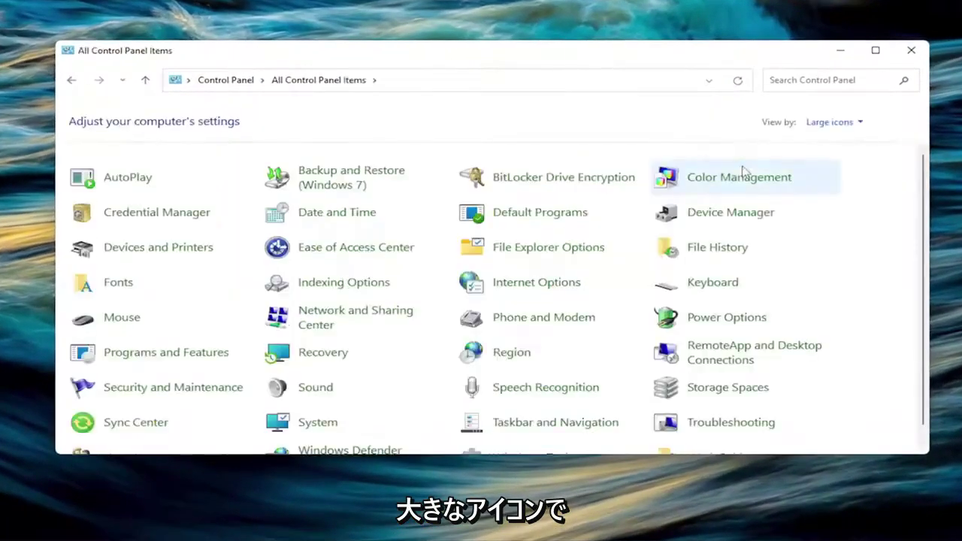
click(319, 392)
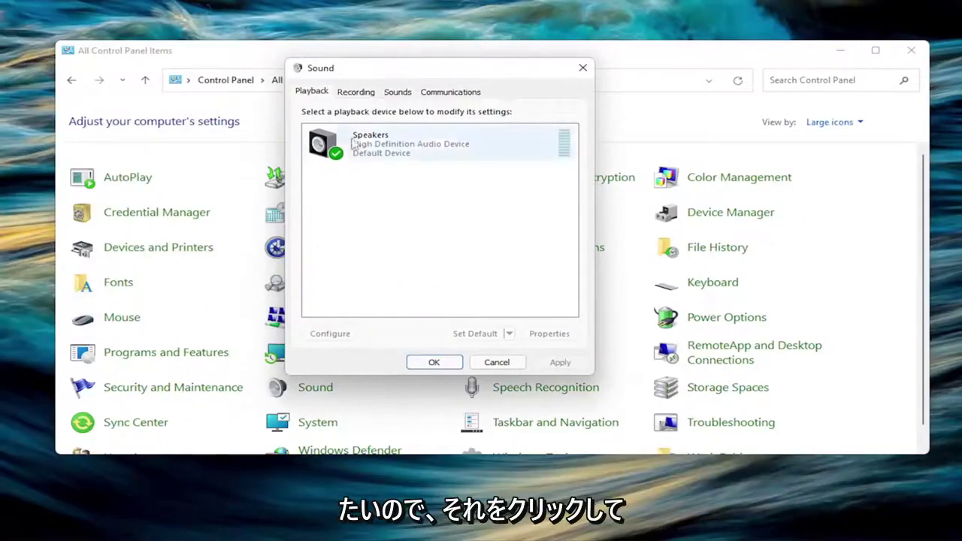
click(388, 151)
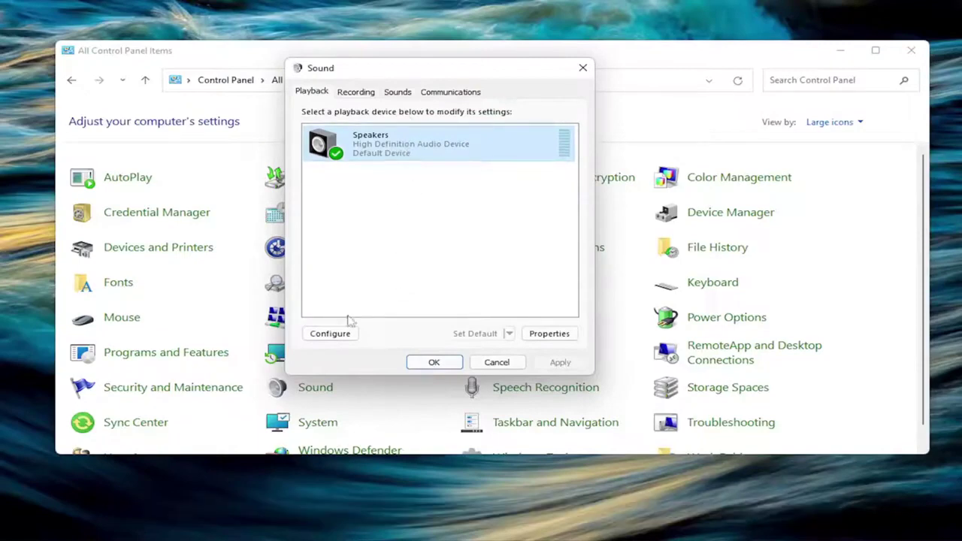
Play a test sound in the Speakers configuration wizard, then exit it
click(326, 334)
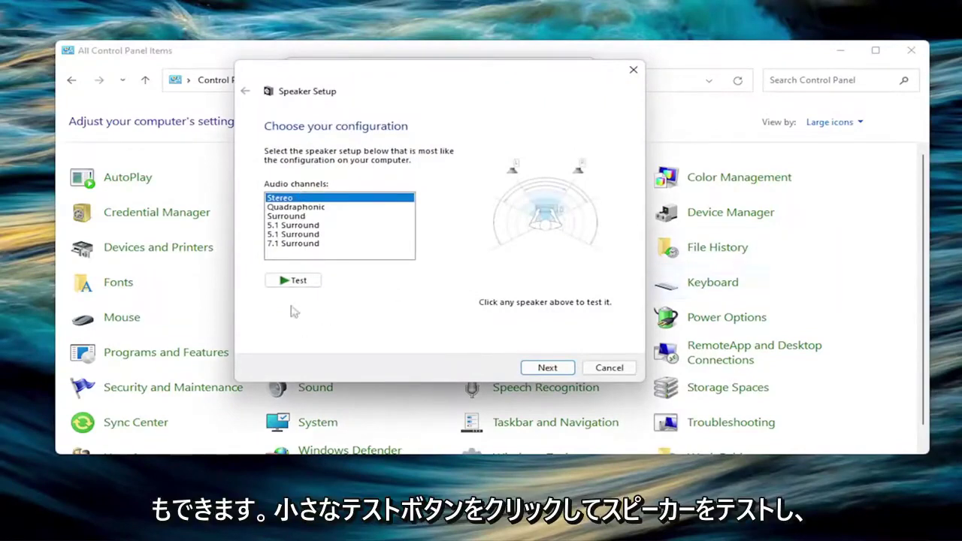
click(294, 281)
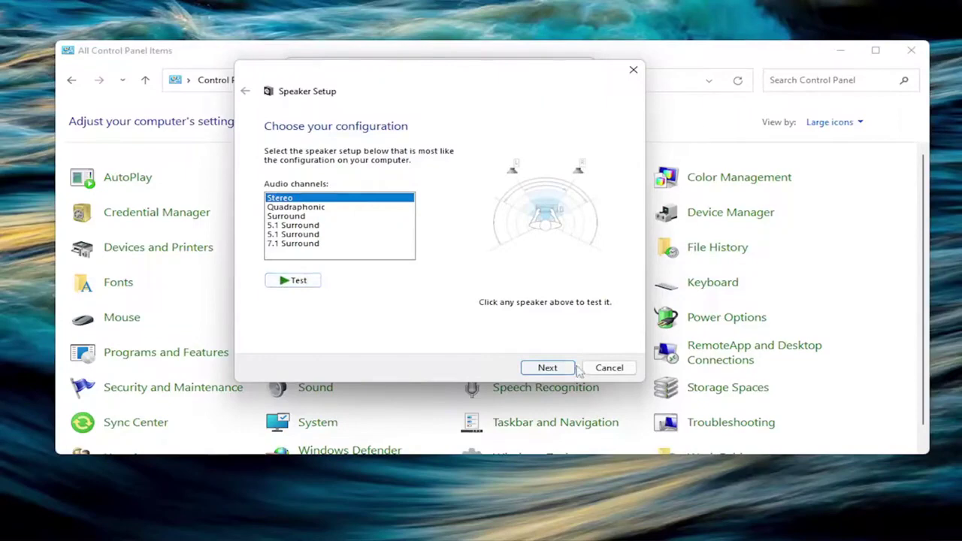
click(609, 367)
Tick Disable all enhancements in Speakers properties, apply, and close all Sound and Control Panel windows
click(554, 335)
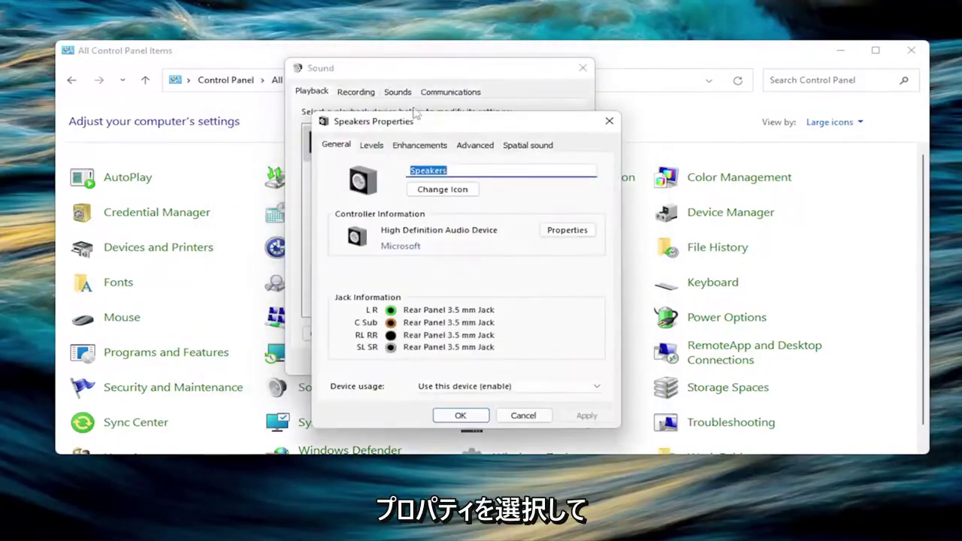
drag(421, 125, 397, 73)
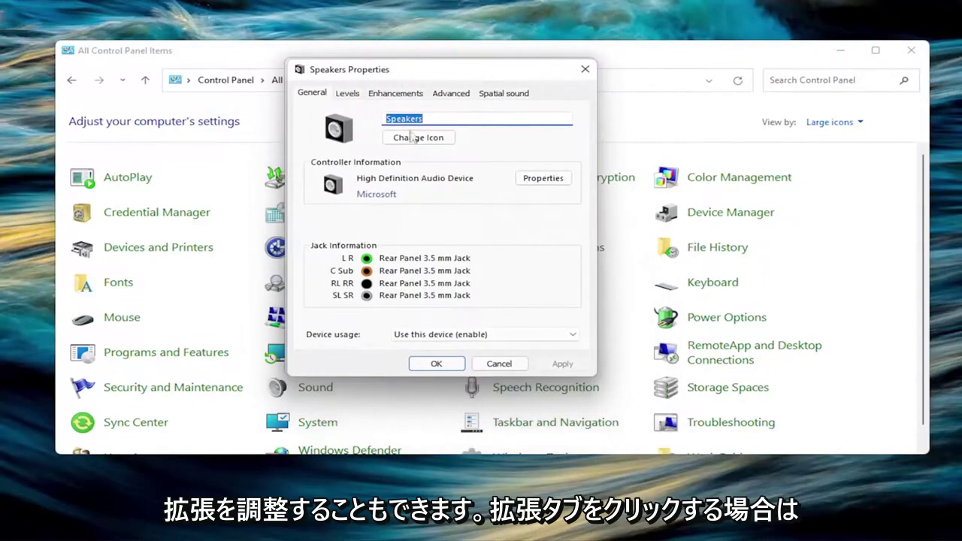
click(415, 94)
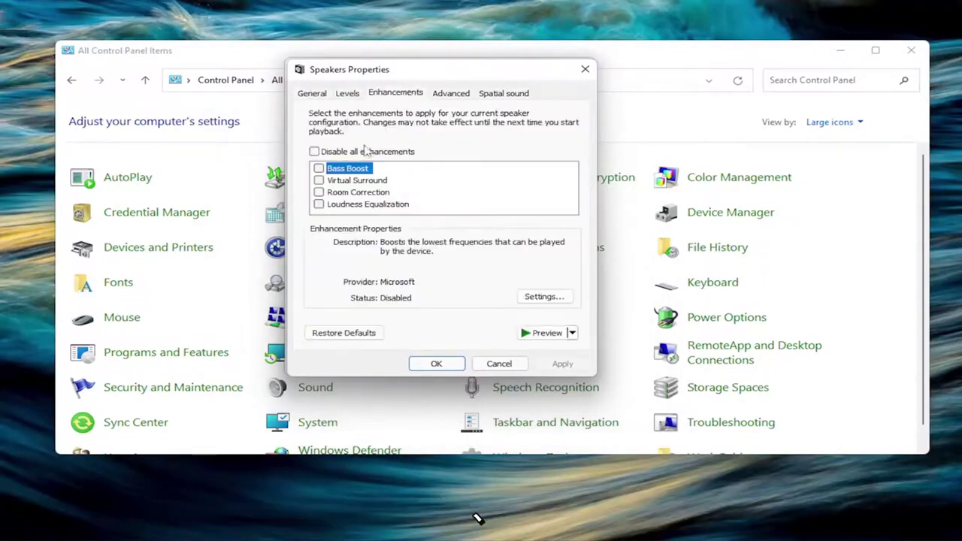
click(331, 152)
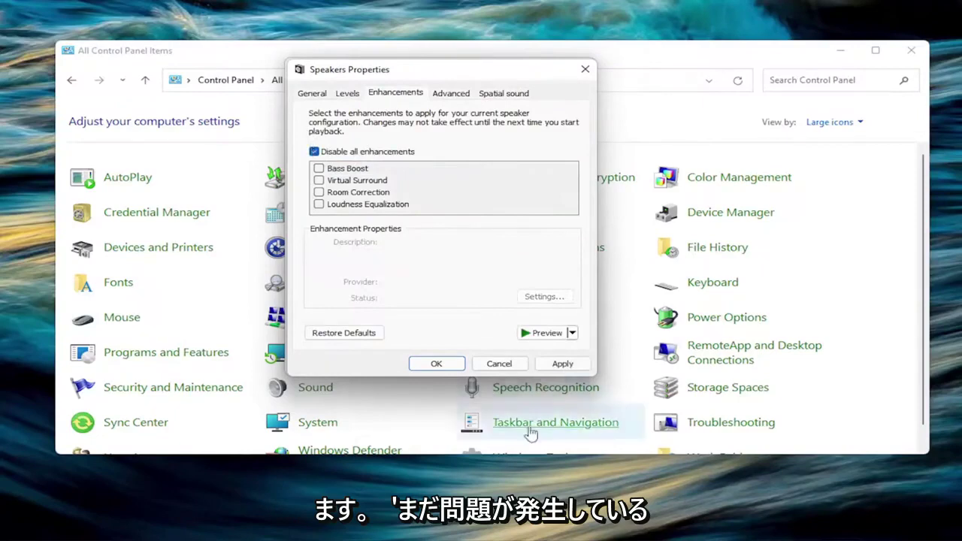
click(562, 364)
click(437, 364)
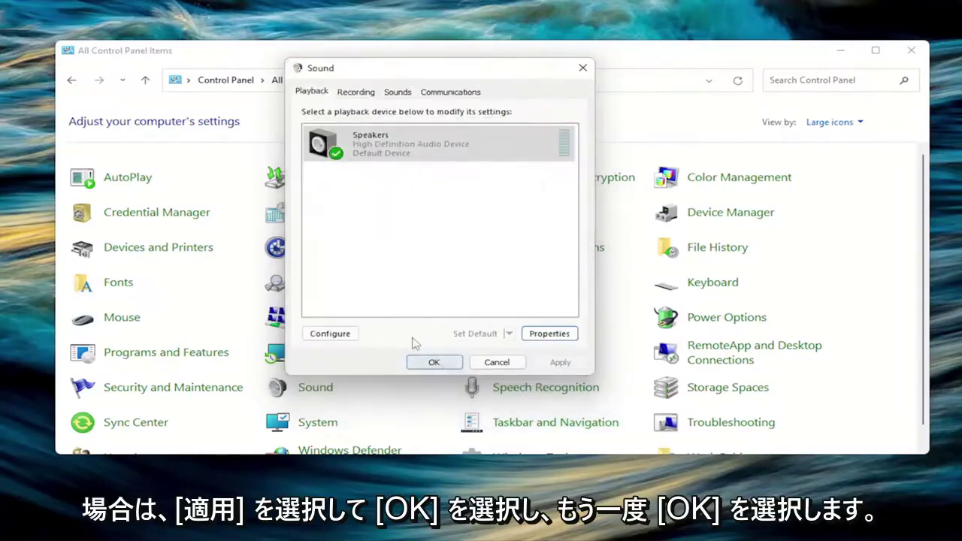
click(432, 361)
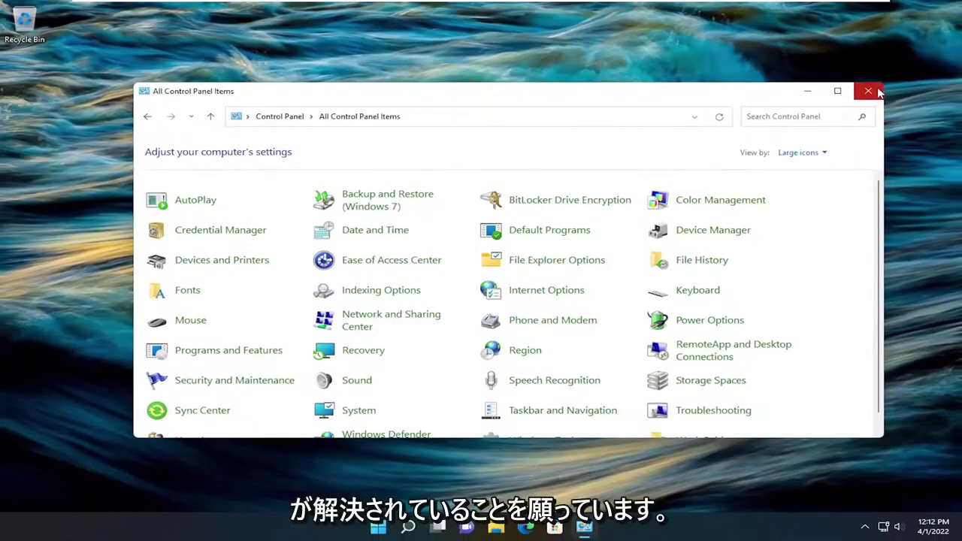
click(868, 91)
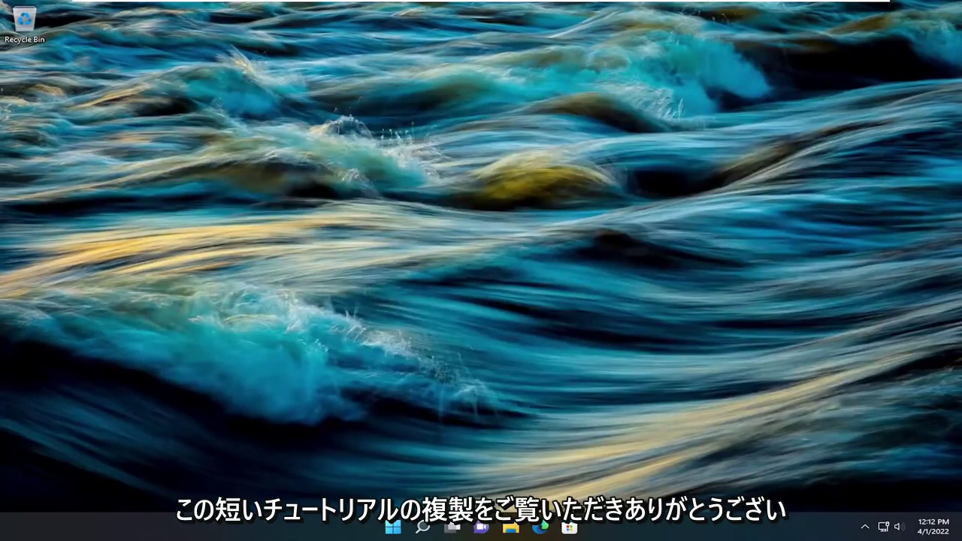